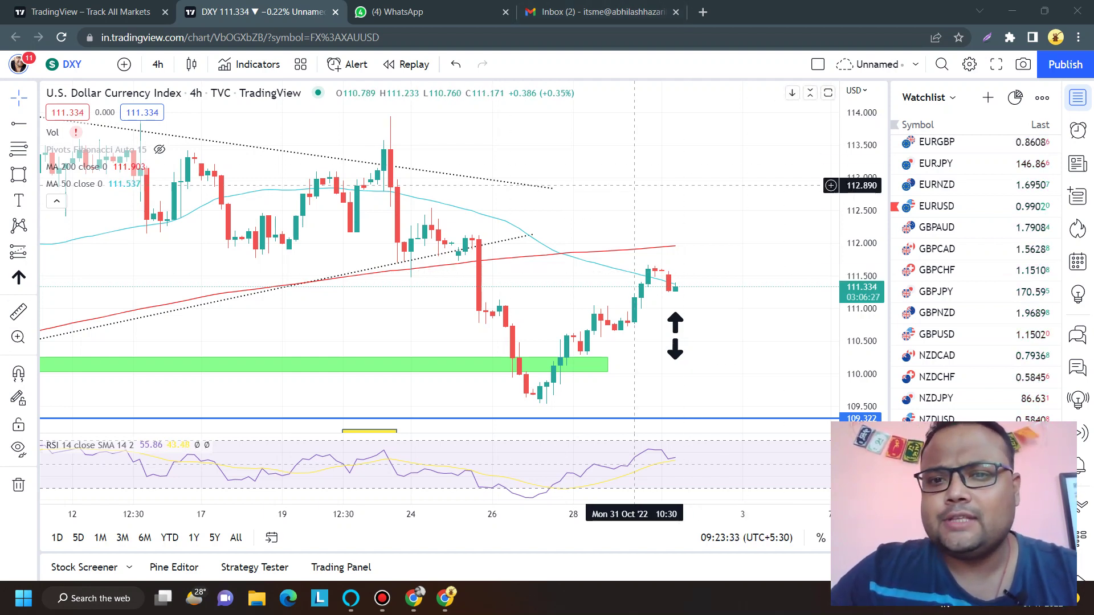
Trace the US Dollar Index's rise from the late-October low to the recent high as a freehand line, and exit drawing mode.
mouse_move(655, 9)
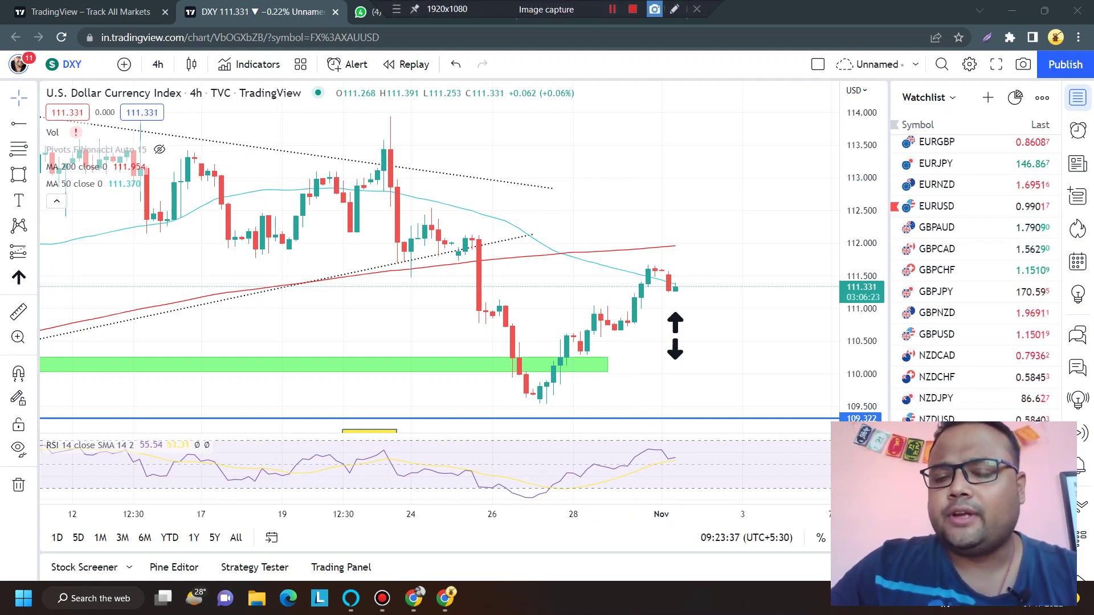
left_click(674, 9)
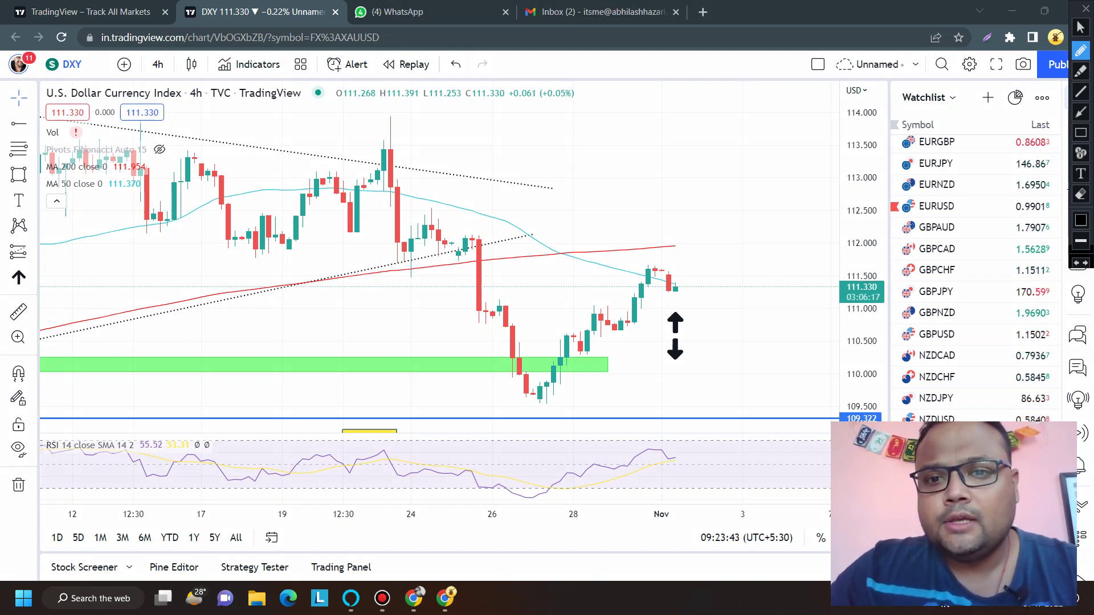
mouse_move(533, 397)
left_mouse_down()
mouse_move(576, 335)
mouse_move(584, 345)
mouse_move(615, 319)
left_mouse_up()
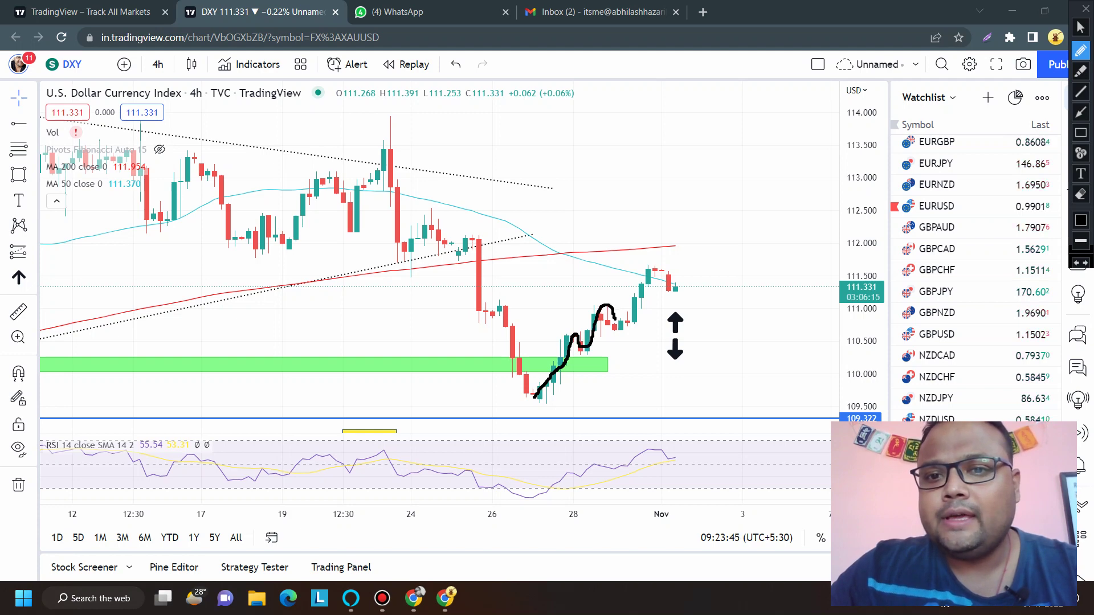
left_click_drag(649, 274, 653, 266)
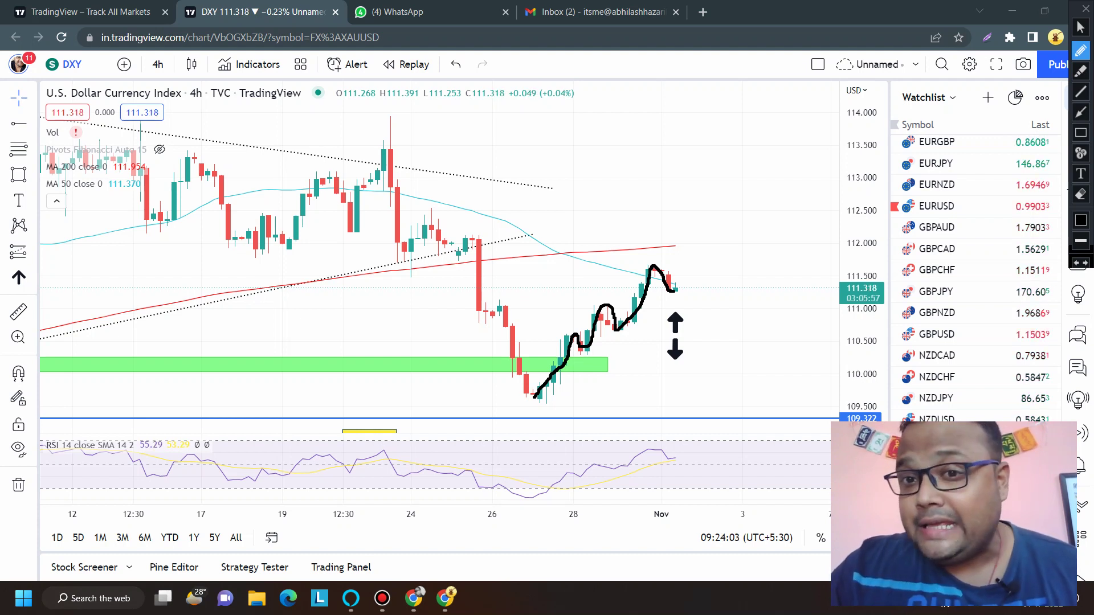
key("Escape")
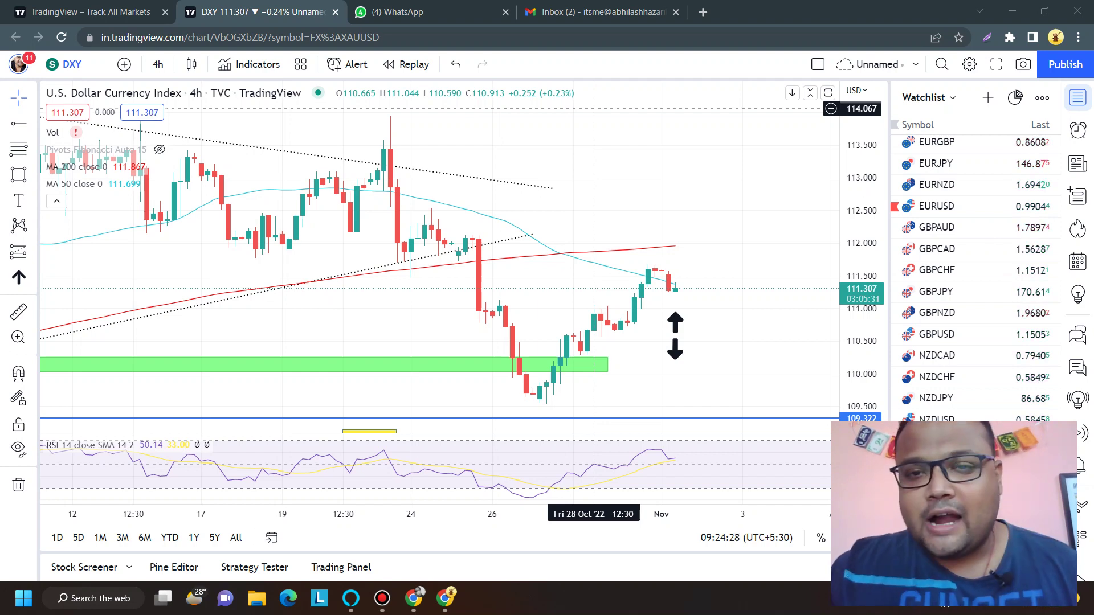
Open the EURUSD 4h chart from the watchlist and examine its long-term and recent price action around the marked zones and Fibonacci levels.
left_click(957, 205)
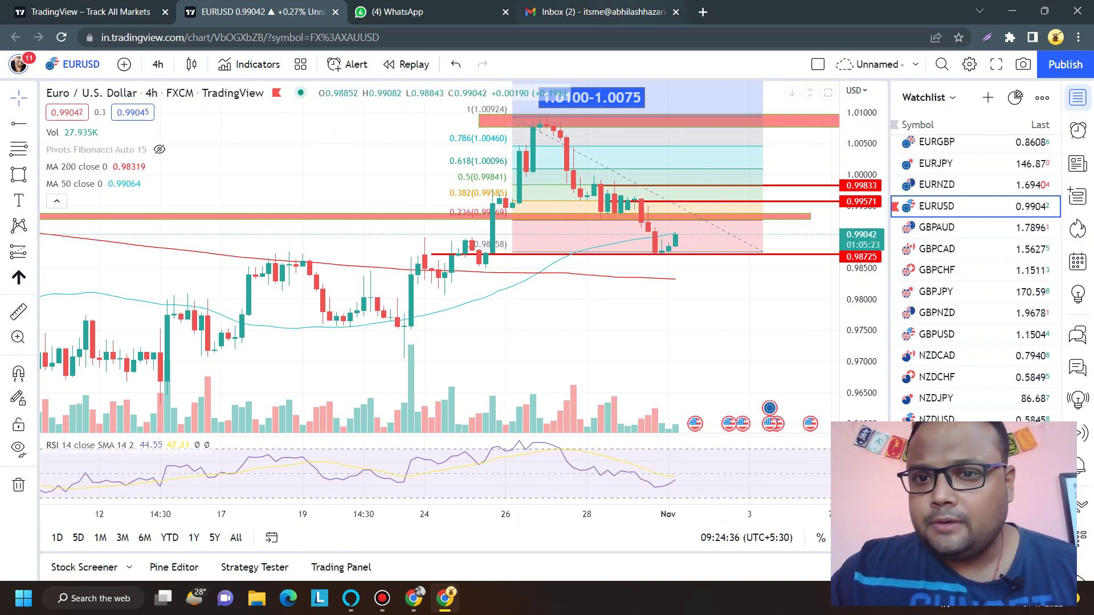
mouse_move(612, 9)
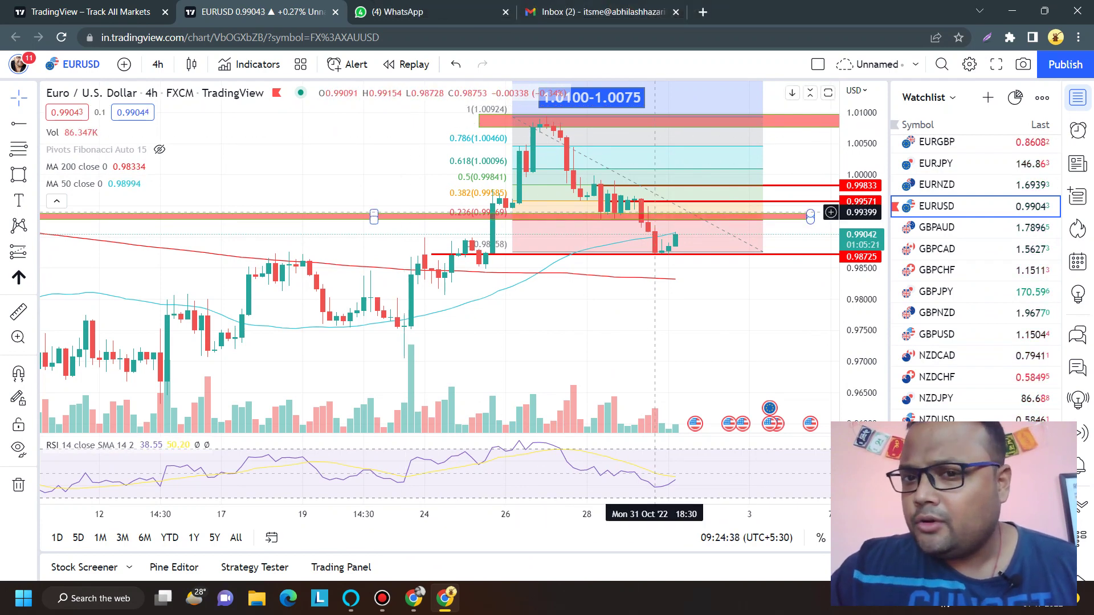
scroll(649, 249, "up", 3)
scroll(648, 248, "up", 2)
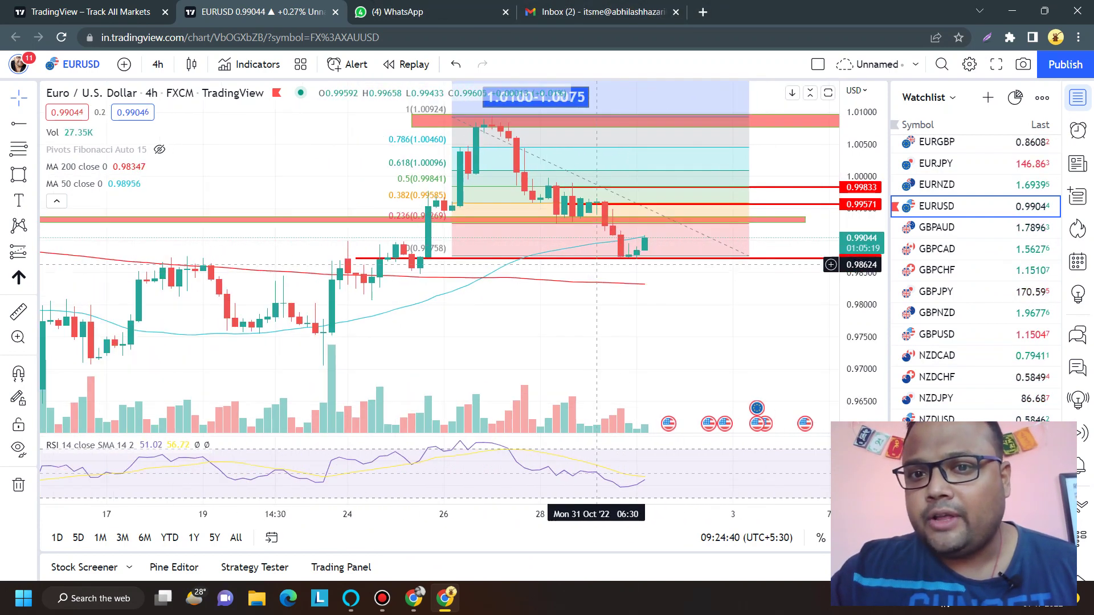
scroll(567, 228, "up", 1)
scroll(472, 193, "down", 10)
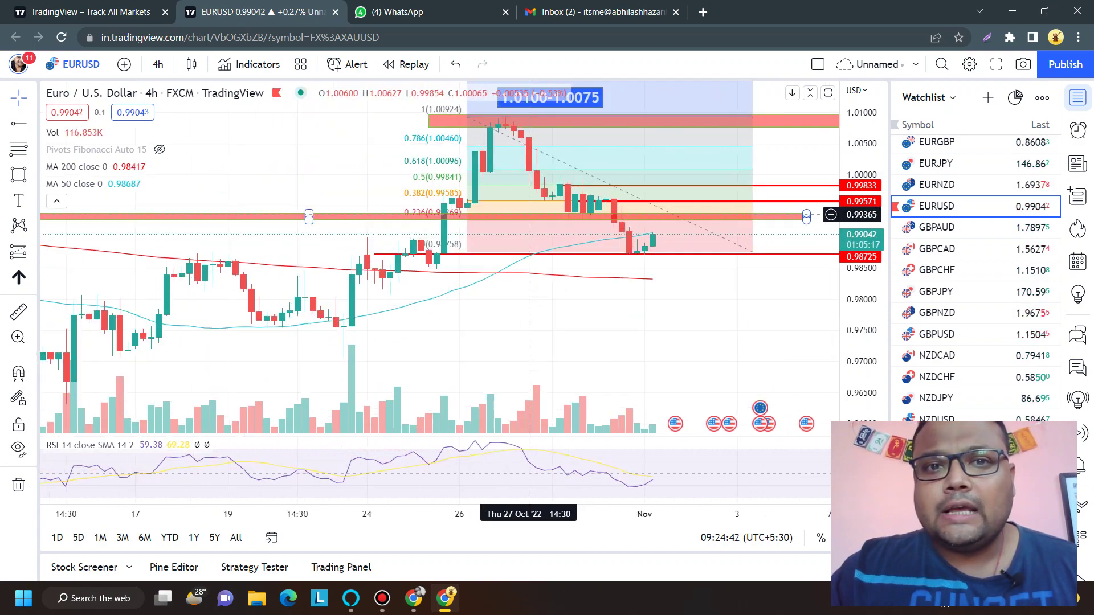
scroll(454, 252, "down", 3)
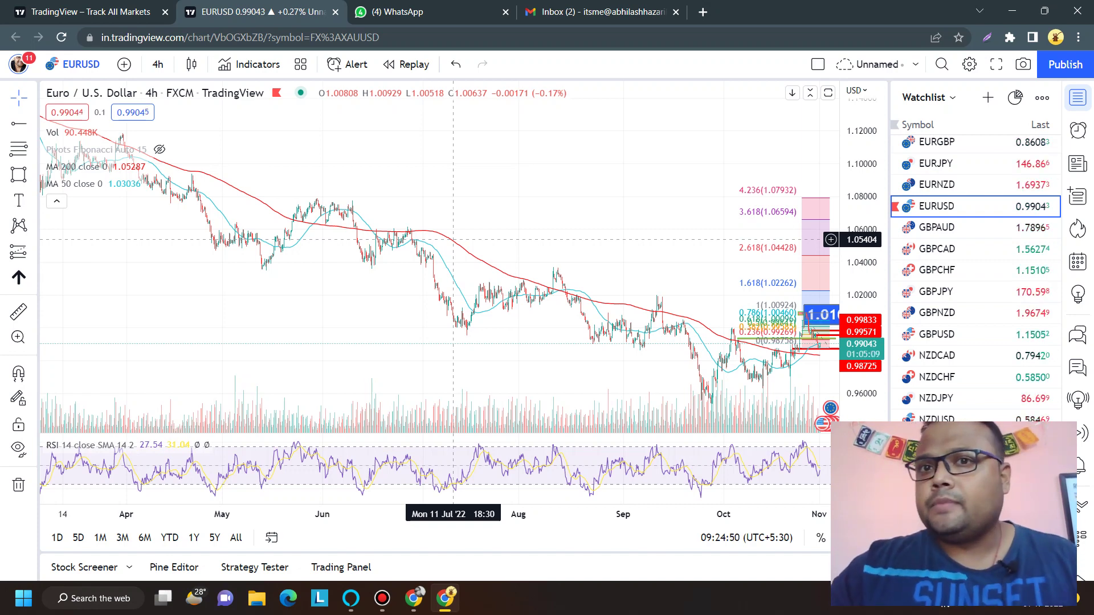
scroll(453, 239, "up", 10)
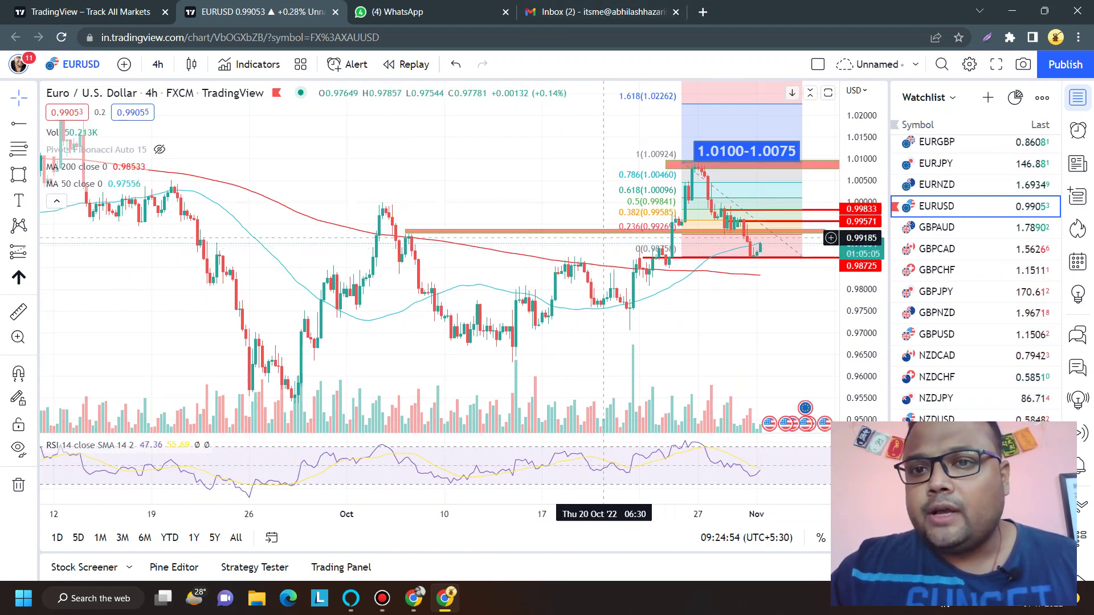
scroll(600, 248, "up", 4)
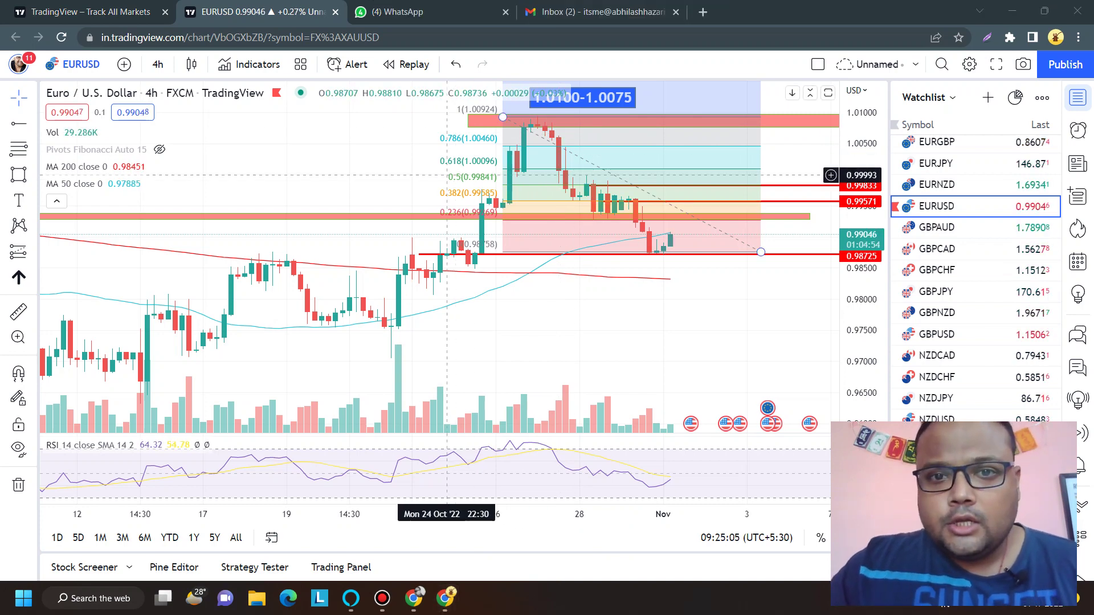
Outline three freehand support areas on EURUSD: two just below the 0.98725 line and one below the mid-October lows, and clear the drawings.
scroll(446, 178, "down", 3)
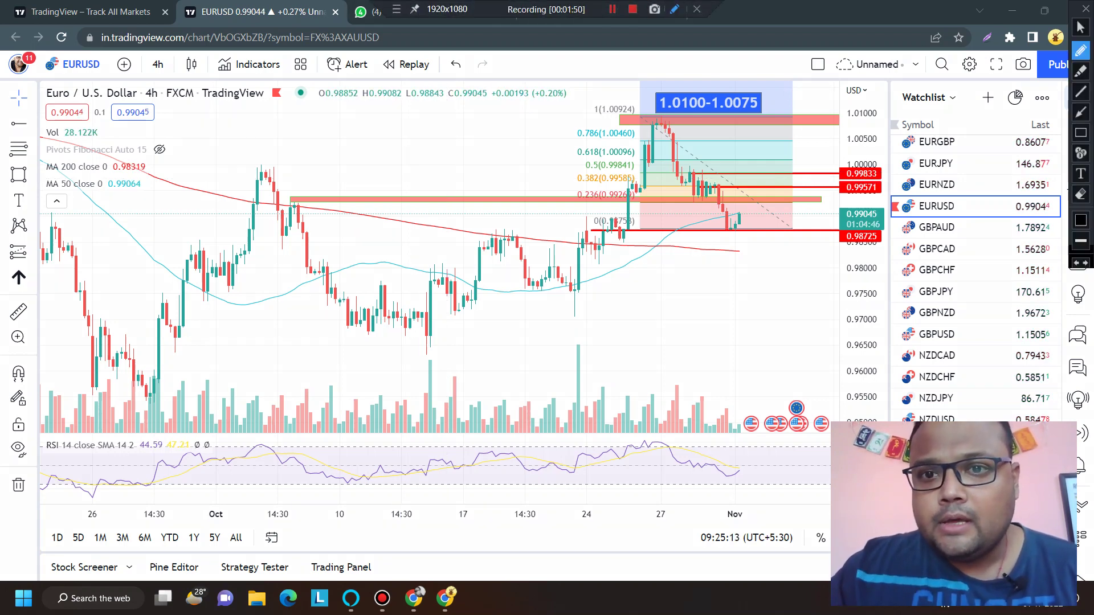
mouse_move(647, 239)
left_mouse_down()
mouse_move(744, 239)
mouse_move(595, 241)
mouse_move(610, 255)
left_mouse_up()
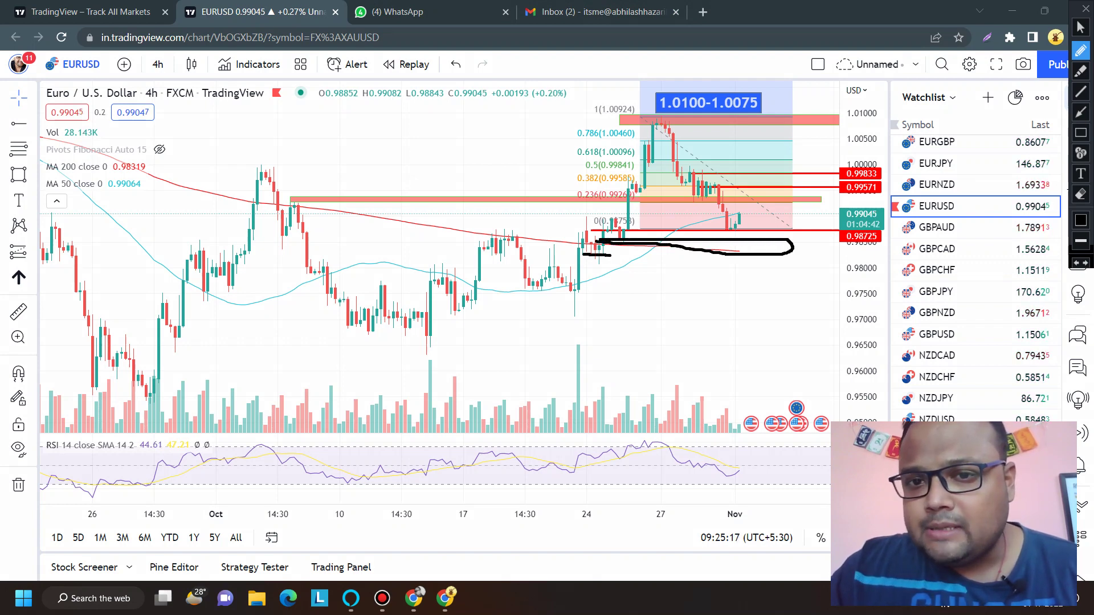
left_click_drag(700, 271, 593, 253)
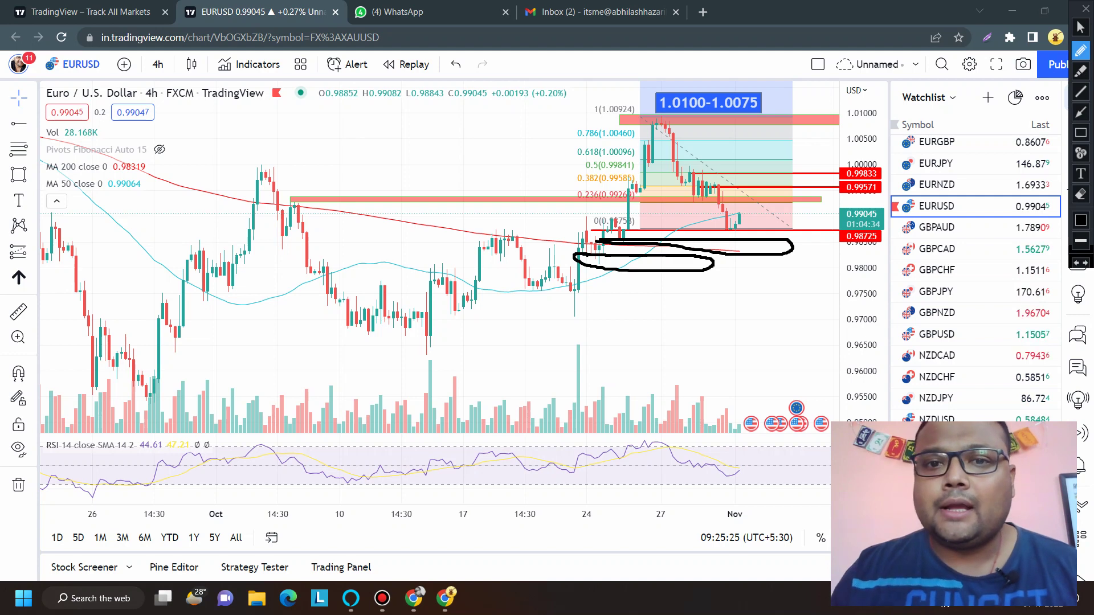
mouse_move(333, 335)
left_mouse_down()
mouse_move(768, 346)
mouse_move(473, 380)
mouse_move(387, 344)
left_mouse_up()
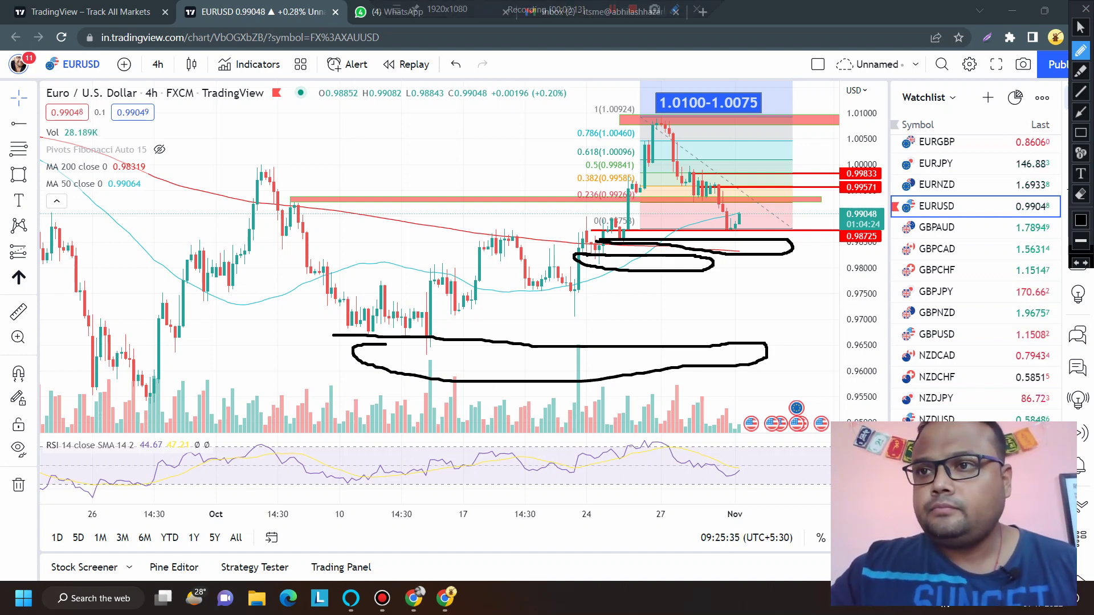
left_click(1084, 9)
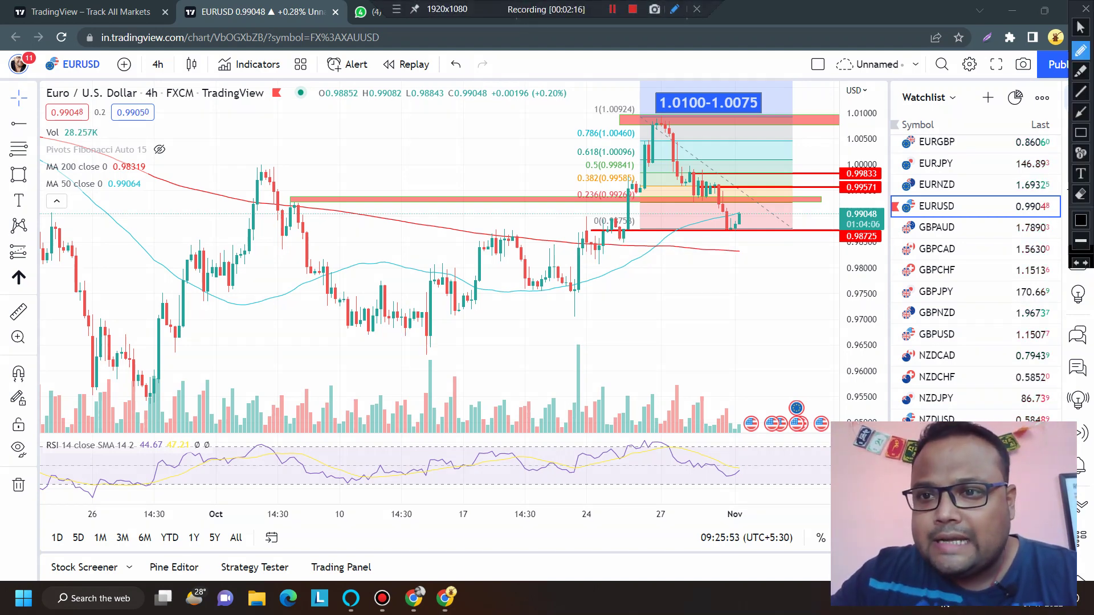
Underline the level just below the 0.98725 line, handwrite 9850 beneath it, and emphasize the number with a circle and an arrow.
key("ctrl+alt+g")
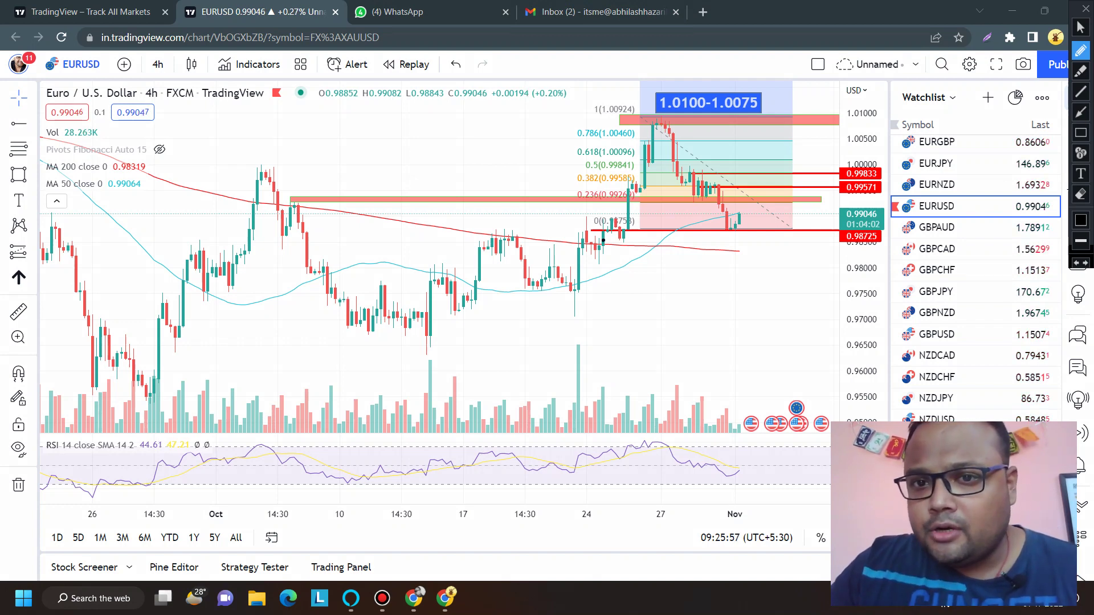
left_click_drag(602, 240, 709, 236)
left_click_drag(653, 284, 651, 363)
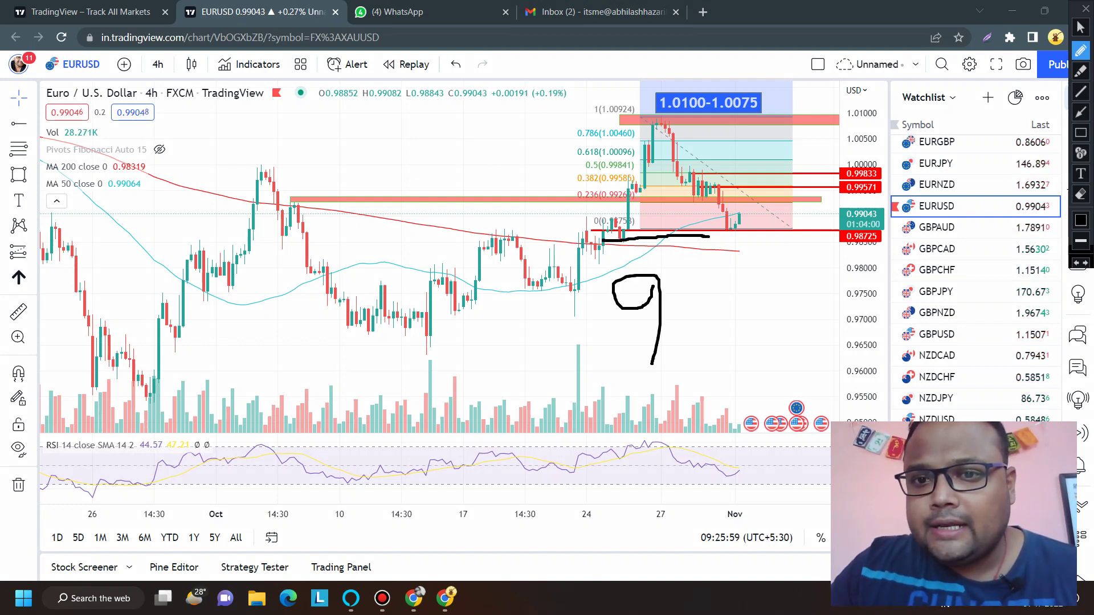
left_click_drag(750, 342, 736, 345)
mouse_move(747, 278)
left_mouse_down()
mouse_move(598, 237)
mouse_move(769, 401)
mouse_move(747, 277)
left_mouse_up()
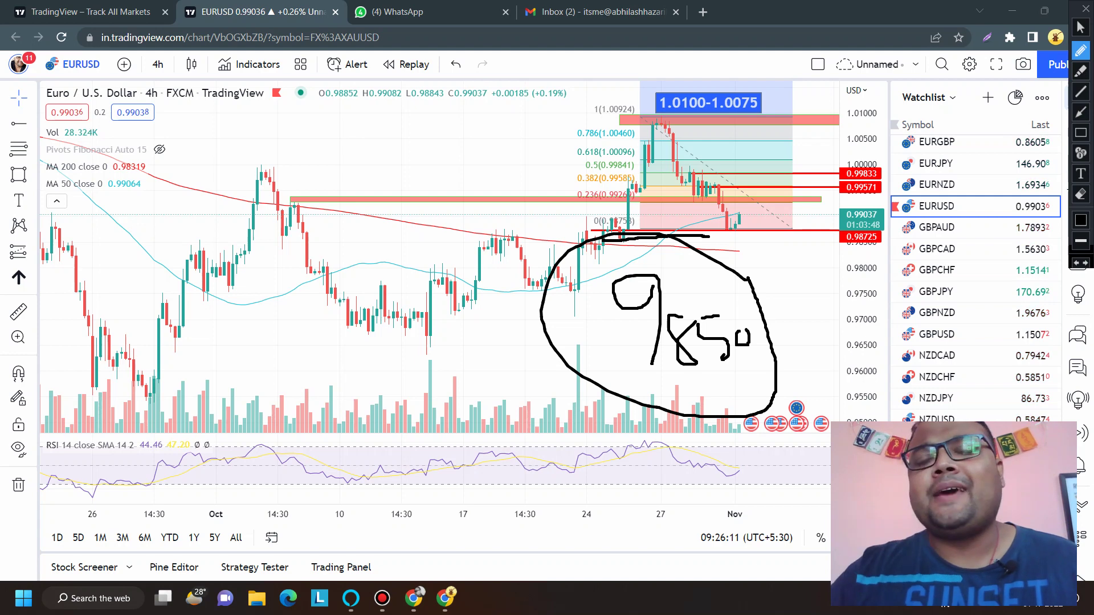
left_click_drag(513, 349, 579, 347)
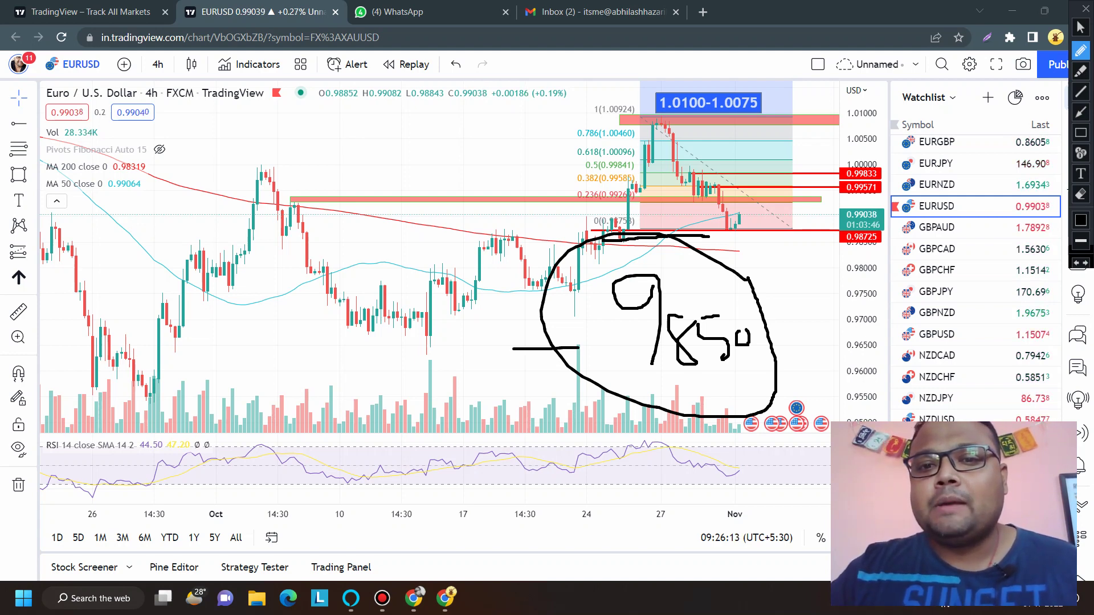
left_click_drag(509, 303, 534, 397)
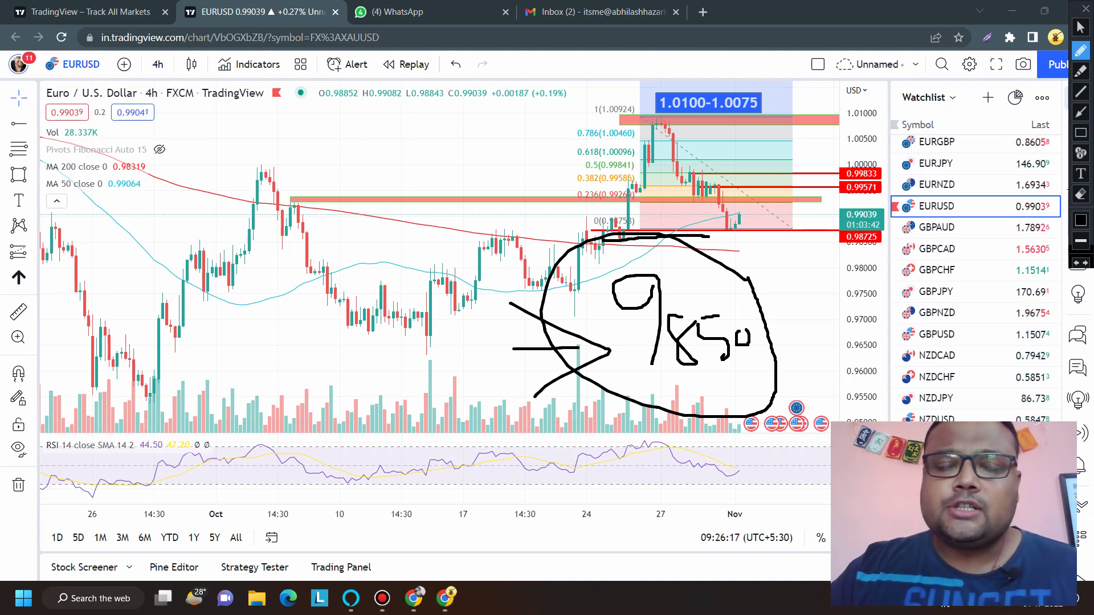
Handwrite 9750 above the early-October price peak and exit drawing mode to clear the annotations.
left_click_drag(350, 135, 367, 146)
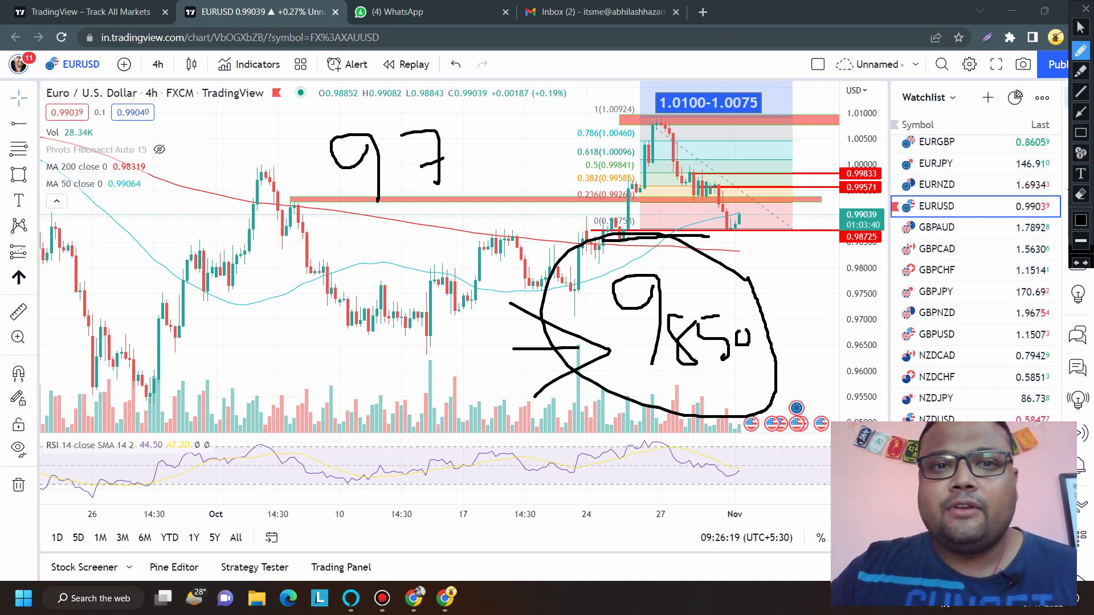
left_click_drag(459, 135, 469, 133)
left_click_drag(460, 144, 470, 164)
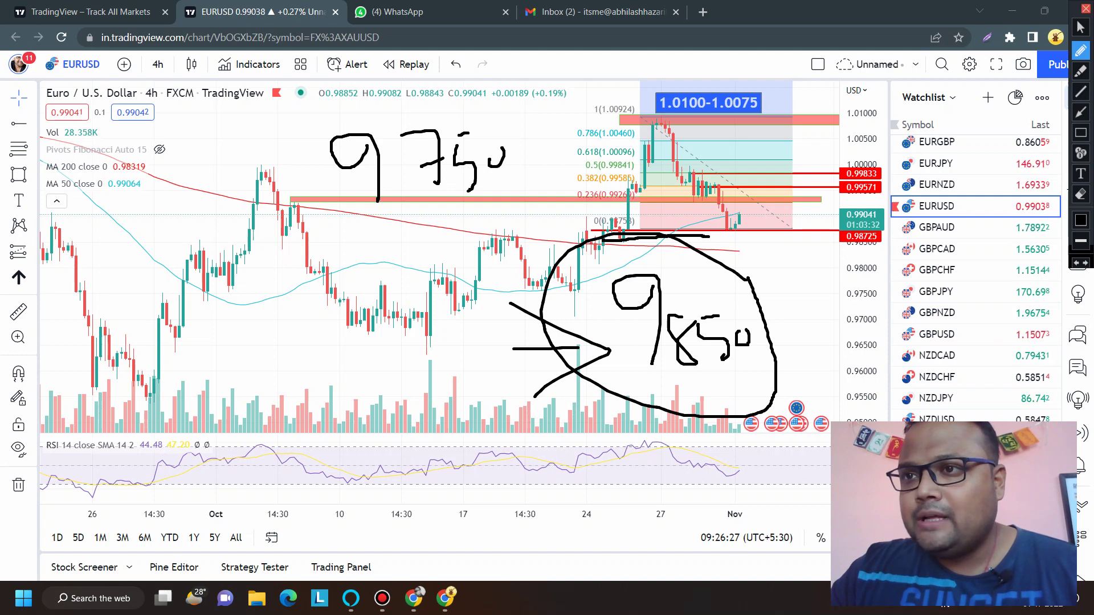
left_click(1084, 9)
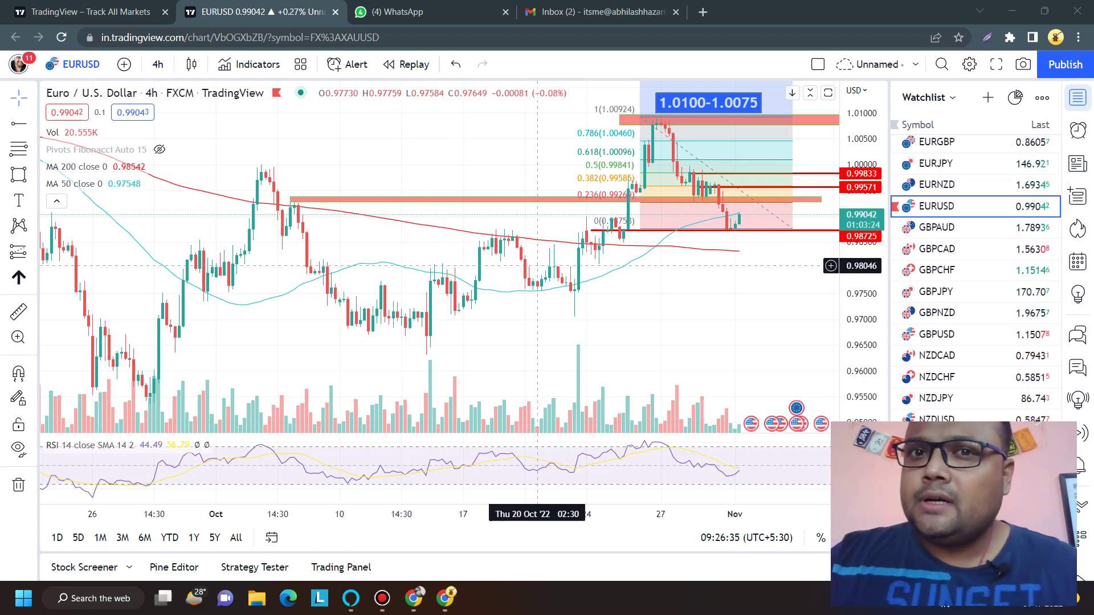
Reframe the EURUSD chart to show October onward and handwrite the price level 0.9930 above the candles.
scroll(535, 265, "up", 2)
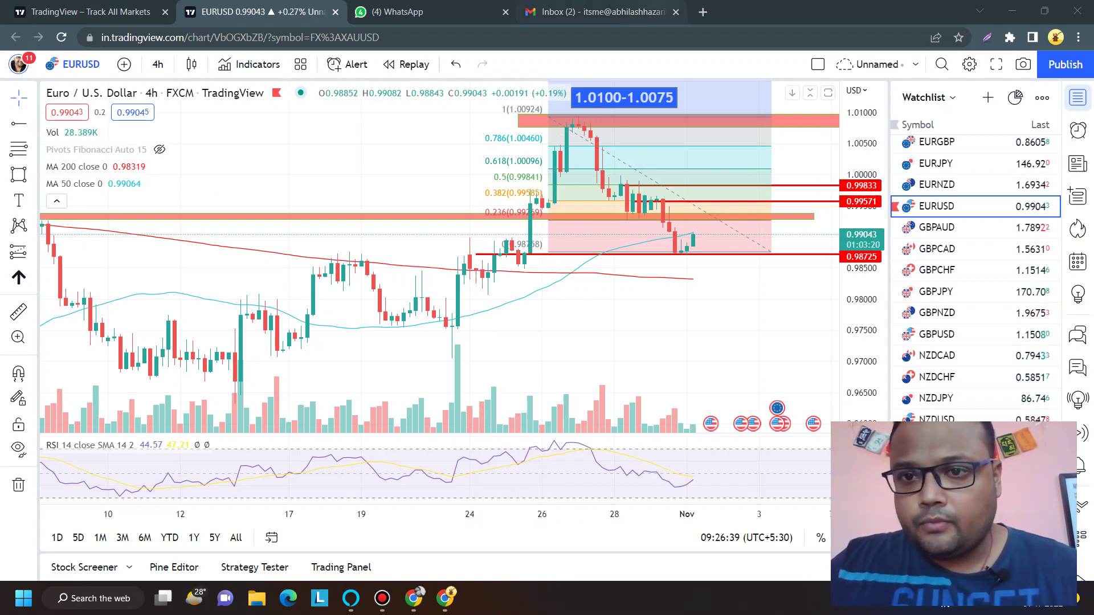
scroll(515, 167, "down", 2)
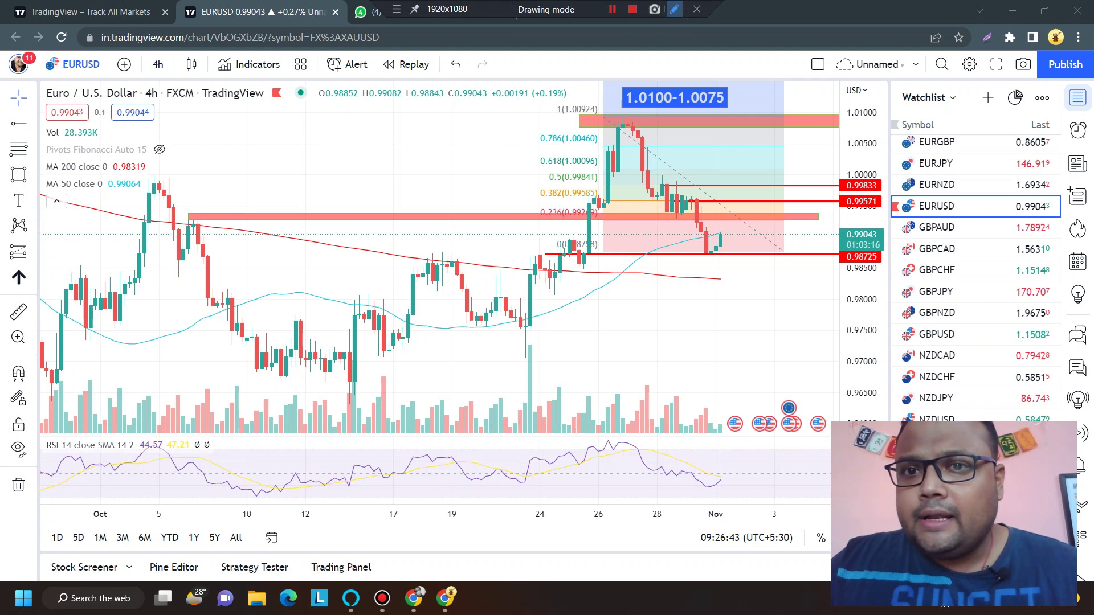
key("ctrl+shift+1")
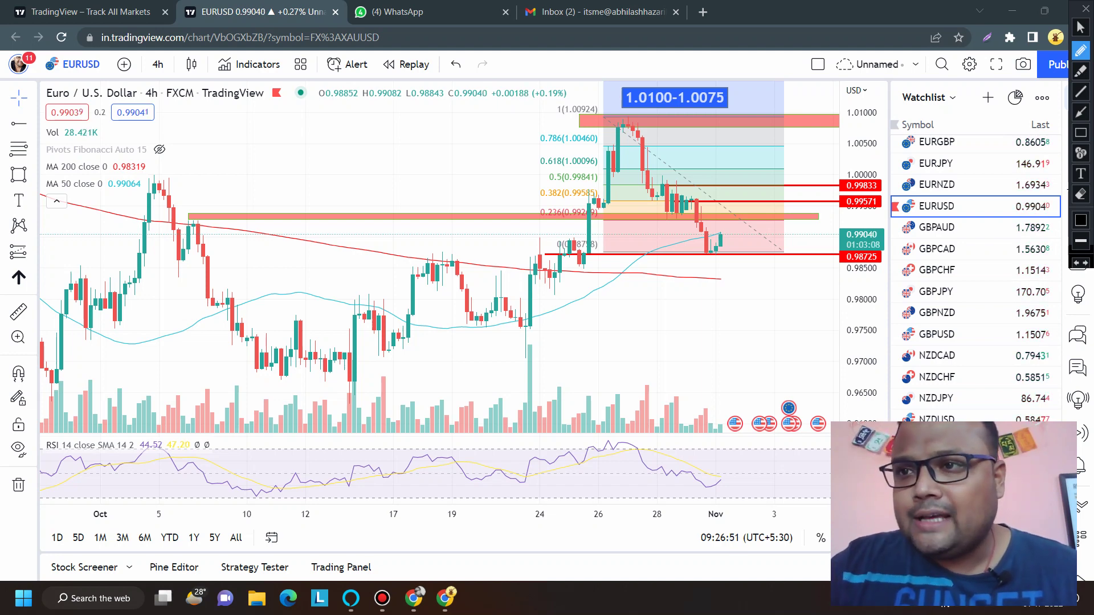
left_click(1081, 26)
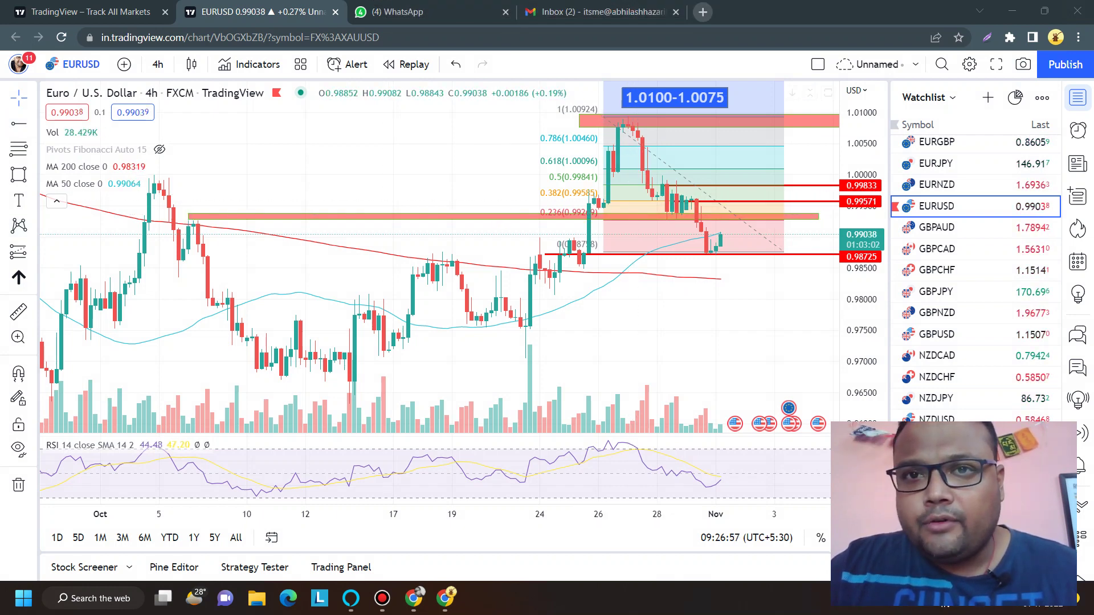
key("ctrl+shift+d")
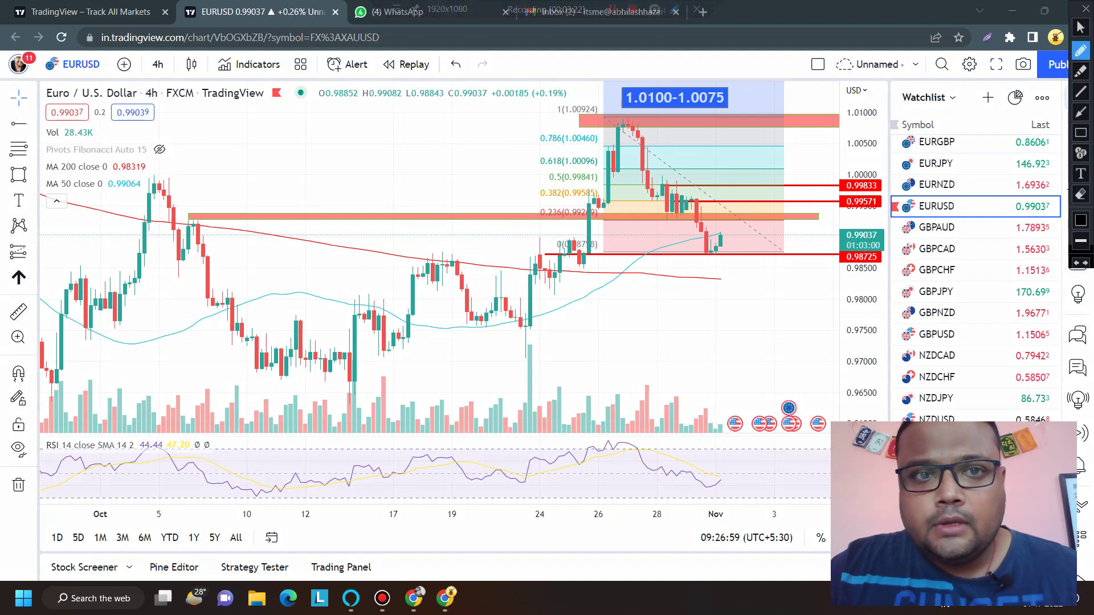
left_click_drag(351, 154, 370, 180)
left_click_drag(395, 138, 431, 152)
left_click_drag(438, 147, 439, 188)
left_click_drag(472, 136, 491, 183)
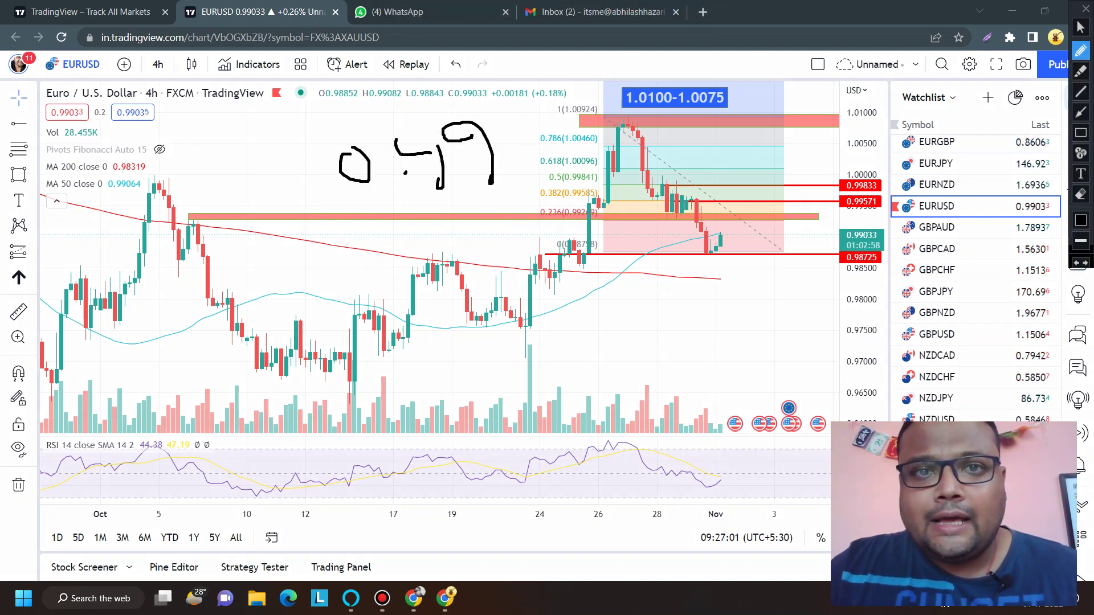
mouse_move(515, 124)
left_mouse_down()
mouse_move(546, 130)
mouse_move(569, 173)
left_mouse_up()
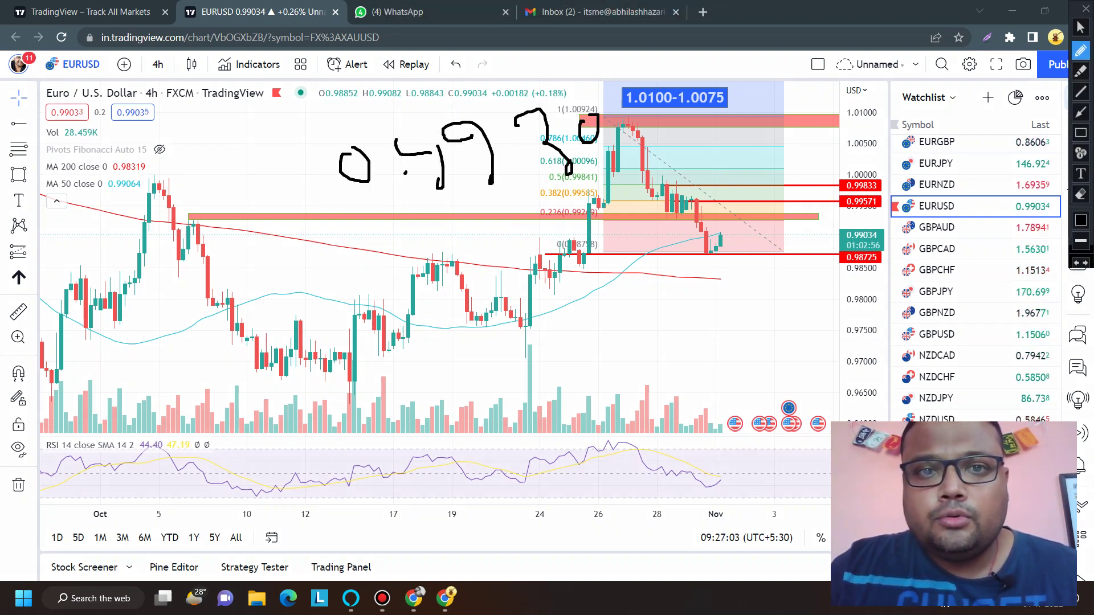
Handwrite 0.9935 beneath the 0.9930 note and sketch a rising zigzag path with pullbacks across the lower part of the chart.
left_click_drag(450, 234, 460, 282)
mouse_move(371, 251)
left_mouse_down()
mouse_move(363, 263)
mouse_move(394, 263)
left_mouse_up()
left_click_drag(434, 285, 433, 295)
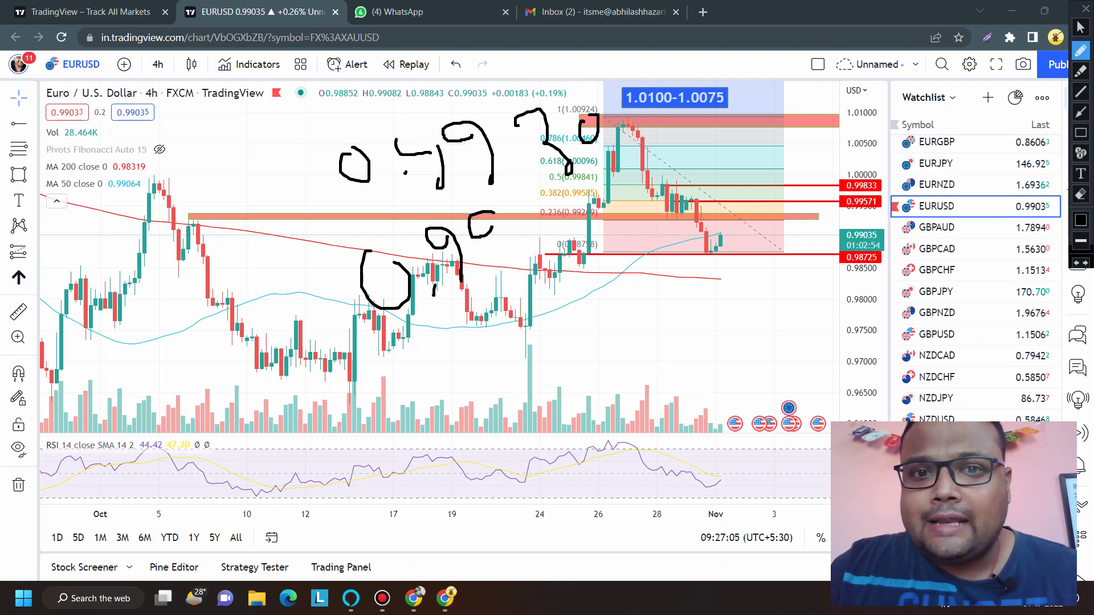
left_click_drag(493, 216, 512, 267)
left_click_drag(527, 218, 551, 269)
left_click_drag(567, 210, 584, 202)
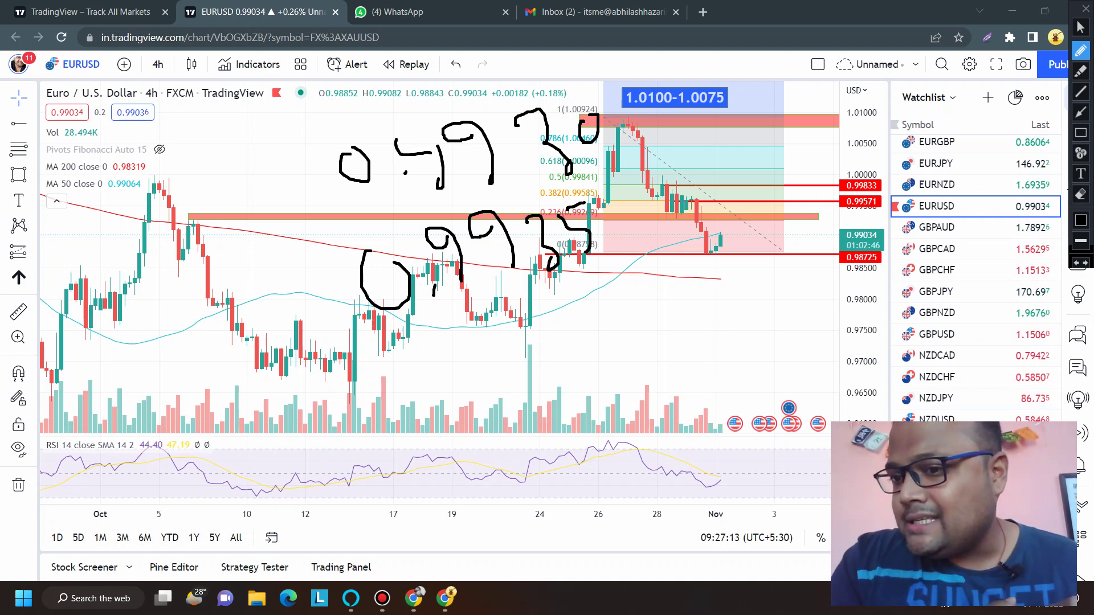
mouse_move(468, 553)
left_mouse_down()
mouse_move(563, 443)
mouse_move(829, 325)
mouse_move(843, 360)
mouse_move(883, 316)
left_mouse_up()
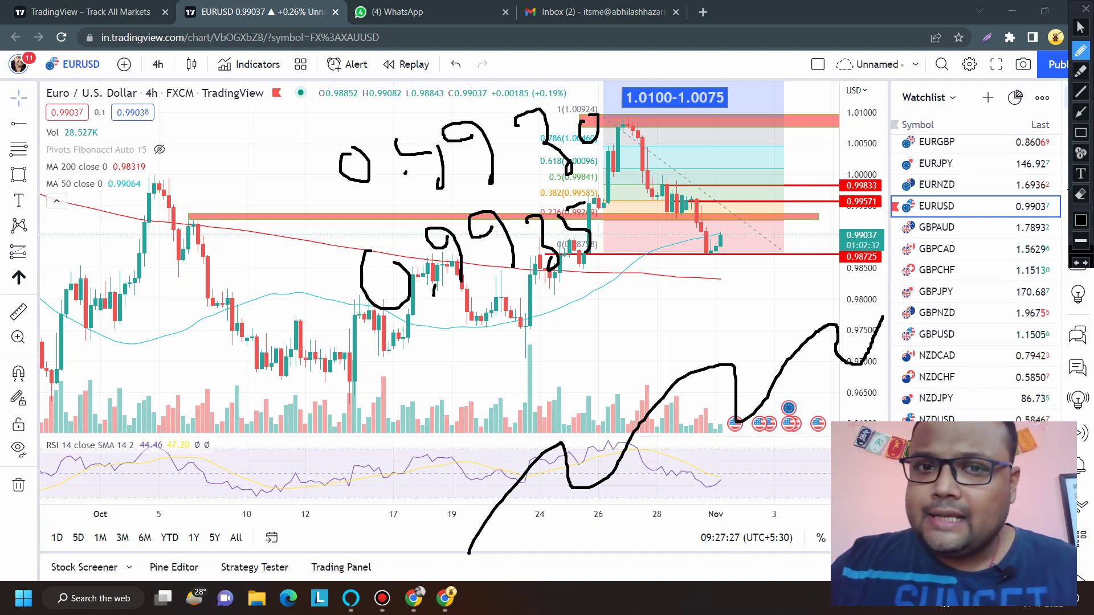
Circle the handwritten 0.9930 and 0.9935 notes and sketch a small downward-turning arrow above the latest candle.
mouse_move(574, 82)
left_mouse_down()
mouse_move(373, 93)
mouse_move(302, 279)
mouse_move(568, 368)
mouse_move(613, 81)
mouse_move(531, 56)
left_mouse_up()
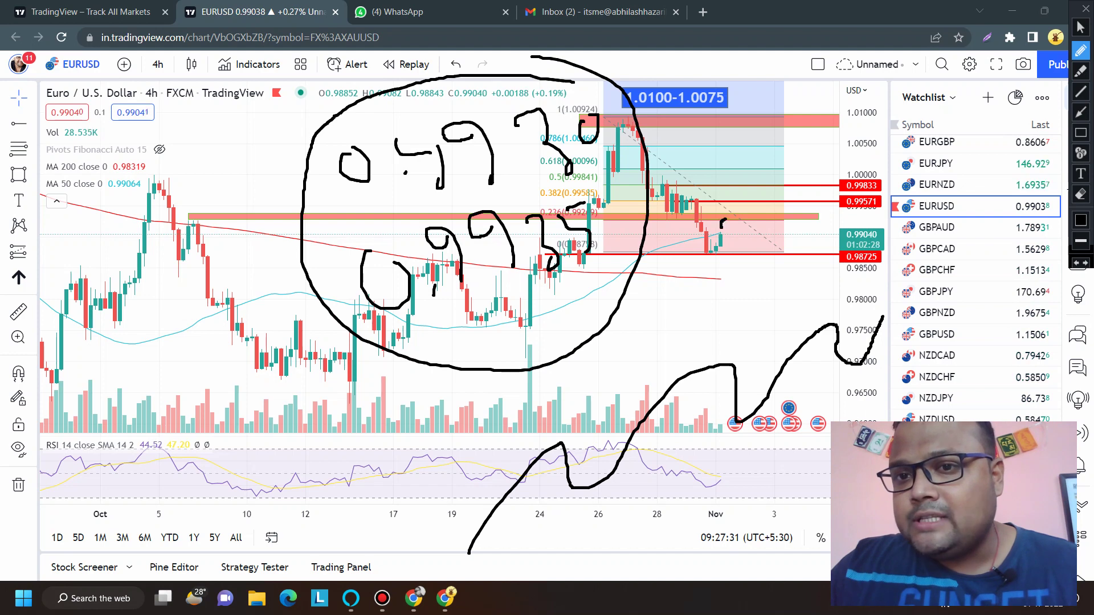
left_click_drag(721, 231, 746, 233)
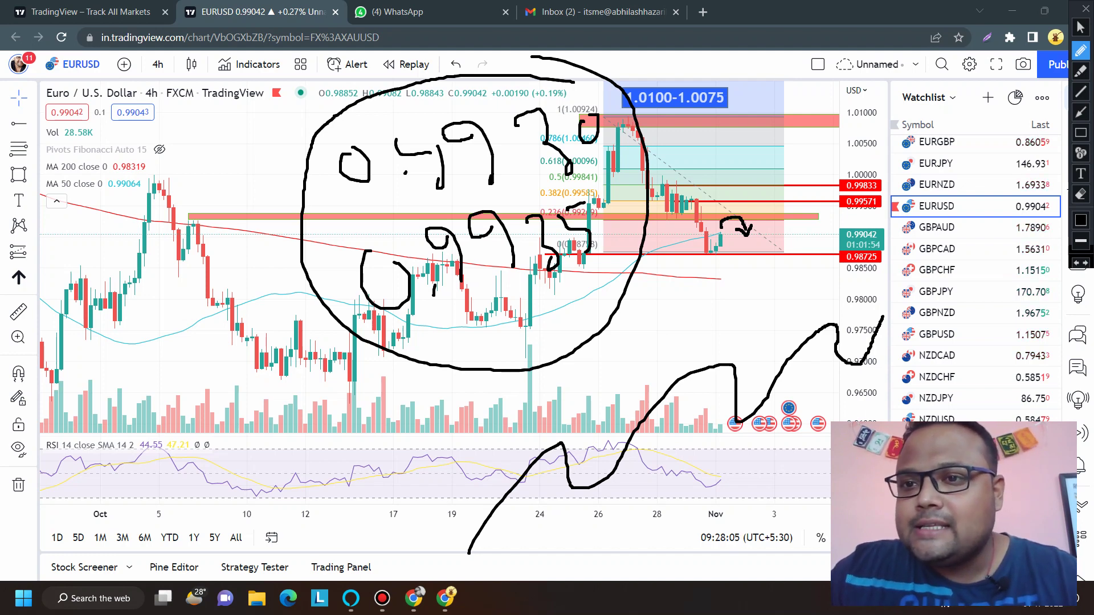
Handwrite the price levels 0.9955 and 0.9960 over the volume and RSI areas, and exit drawing mode to clear the annotations.
mouse_move(233, 433)
left_mouse_down()
mouse_move(216, 456)
mouse_move(233, 434)
mouse_move(334, 462)
mouse_move(322, 479)
left_mouse_up()
left_click(277, 454)
left_click_drag(352, 423, 374, 460)
left_click_drag(424, 416, 425, 467)
left_click_drag(475, 417, 456, 425)
mouse_move(456, 425)
left_mouse_down()
mouse_move(472, 459)
mouse_move(522, 433)
left_mouse_up()
mouse_move(337, 517)
left_mouse_down()
mouse_move(324, 513)
mouse_move(380, 536)
left_mouse_up()
left_click(357, 534)
left_click_drag(389, 513, 404, 535)
mouse_move(418, 507)
left_mouse_down()
mouse_move(430, 530)
mouse_move(439, 509)
left_mouse_up()
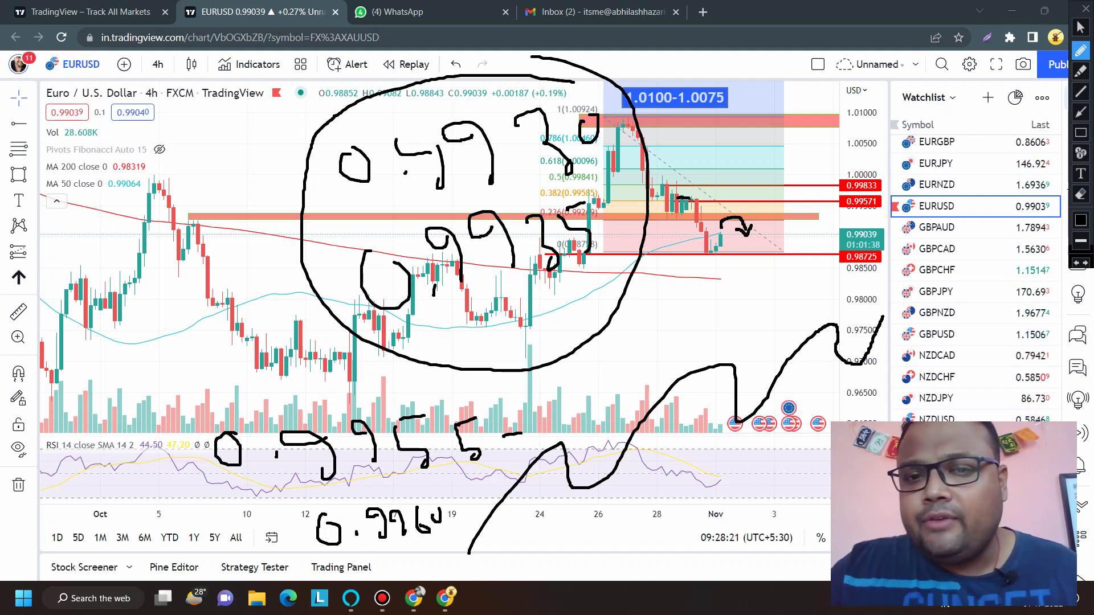
left_click(1085, 8)
Reframe the EURUSD chart from 21 October onward and handwrite 0.9980 in the empty space below the latest candles.
scroll(554, 253, "up", 3)
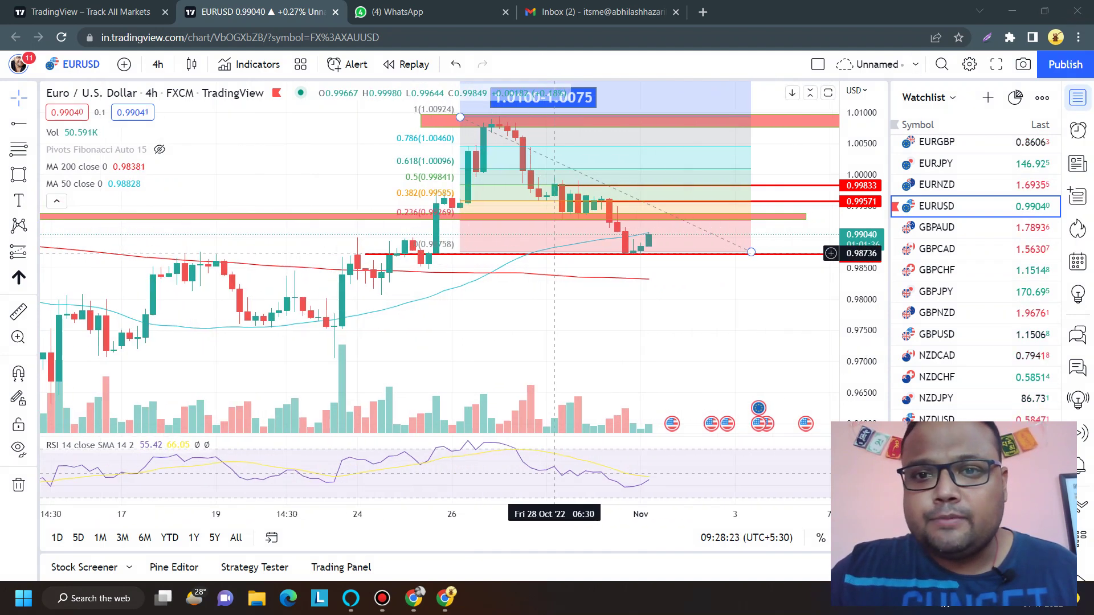
scroll(555, 252, "up", 3)
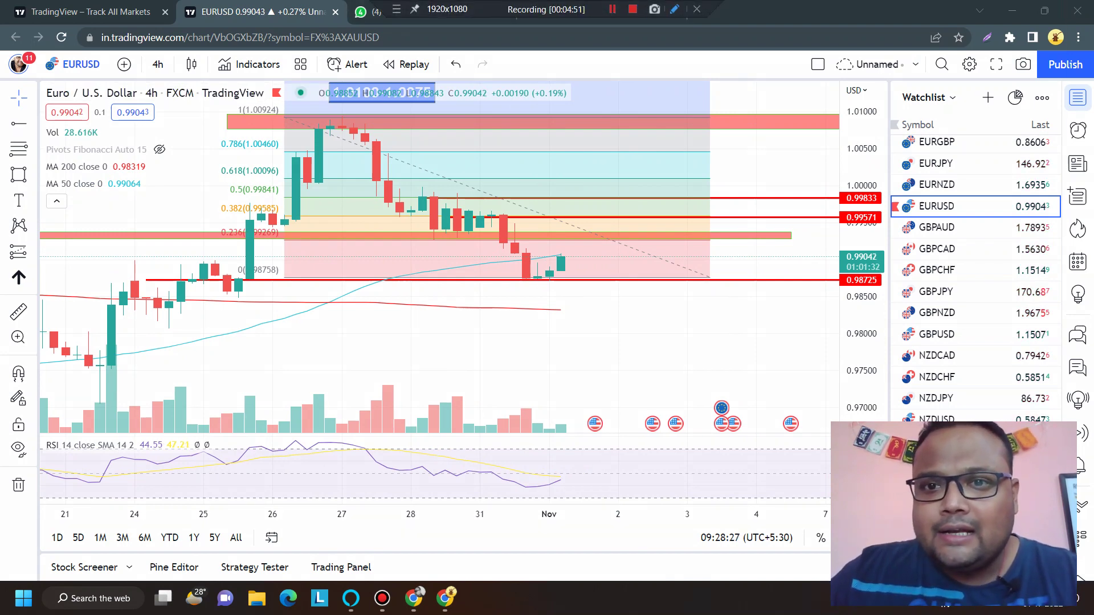
left_click(673, 9)
left_click_drag(611, 319, 623, 315)
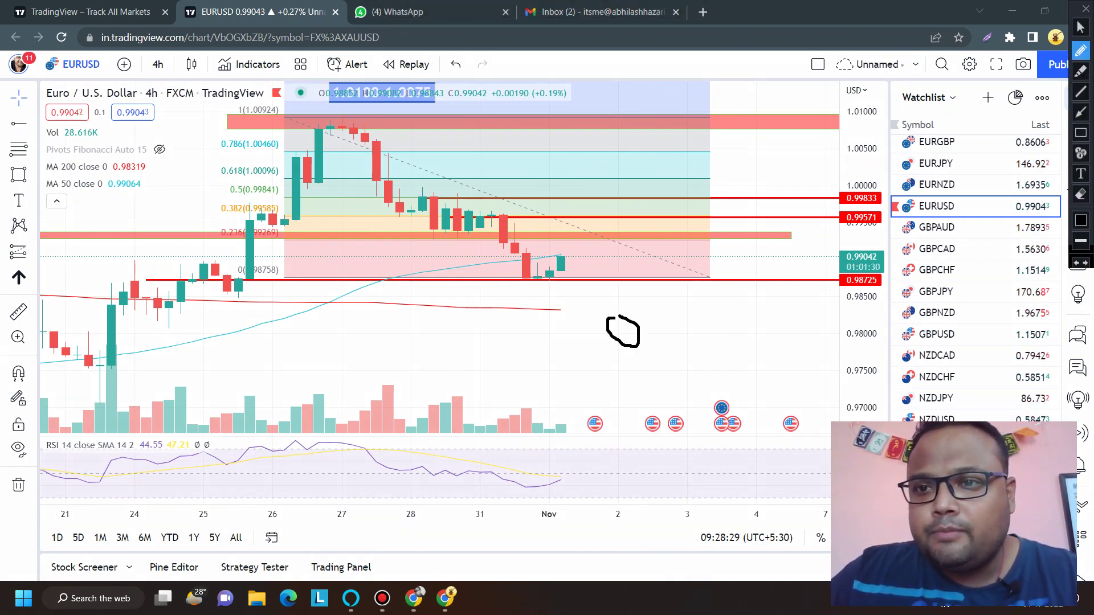
mouse_move(689, 310)
left_mouse_down()
mouse_move(699, 346)
mouse_move(732, 301)
mouse_move(775, 291)
mouse_move(799, 310)
mouse_move(798, 296)
left_mouse_up()
Handwrite 0.9985 beneath the 0.9980 note and draw a large circle around both price levels.
left_click_drag(699, 371, 727, 381)
left_click(752, 385)
left_click_drag(783, 358, 794, 410)
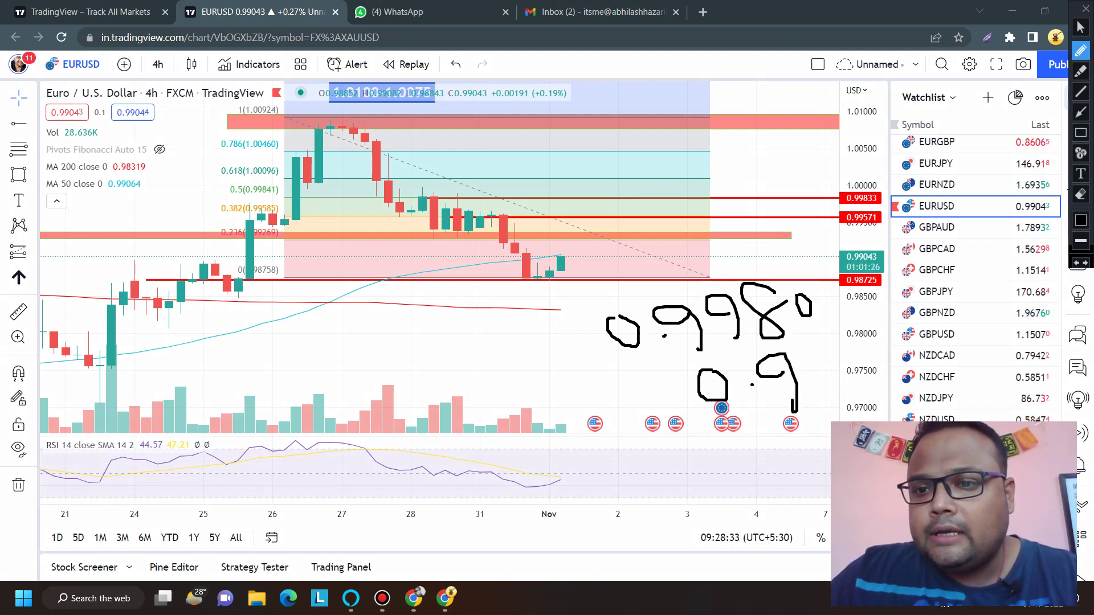
left_click_drag(806, 343, 833, 407)
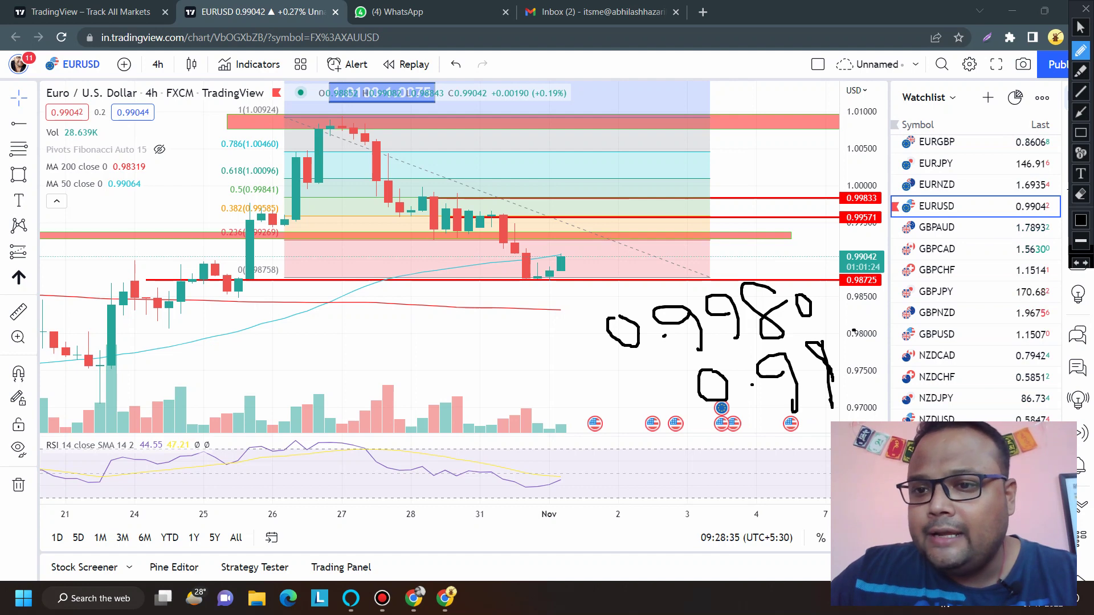
mouse_move(876, 334)
left_mouse_down()
mouse_move(872, 376)
mouse_move(878, 337)
mouse_move(934, 321)
mouse_move(910, 377)
left_mouse_up()
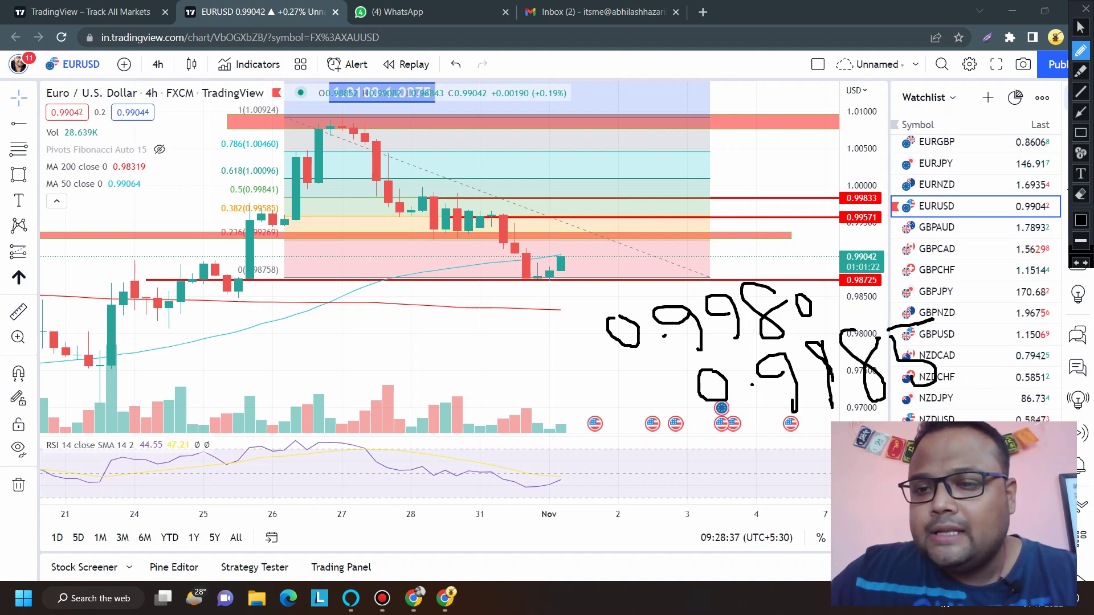
mouse_move(948, 310)
left_mouse_down()
mouse_move(584, 274)
mouse_move(817, 454)
mouse_move(943, 326)
left_mouse_up()
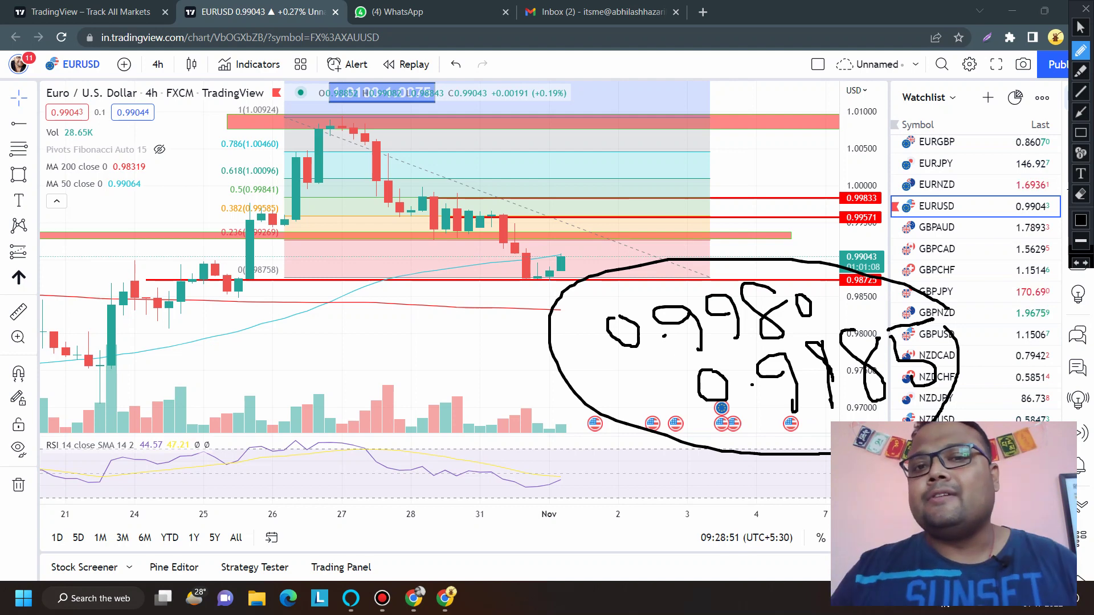
Sketch small downward-turning marks above the latest candle, near the red zone and the 0.99571 and 0.99833 lines.
mouse_move(562, 244)
left_mouse_down()
mouse_move(589, 248)
mouse_move(604, 226)
left_mouse_up()
left_click_drag(582, 187, 593, 202)
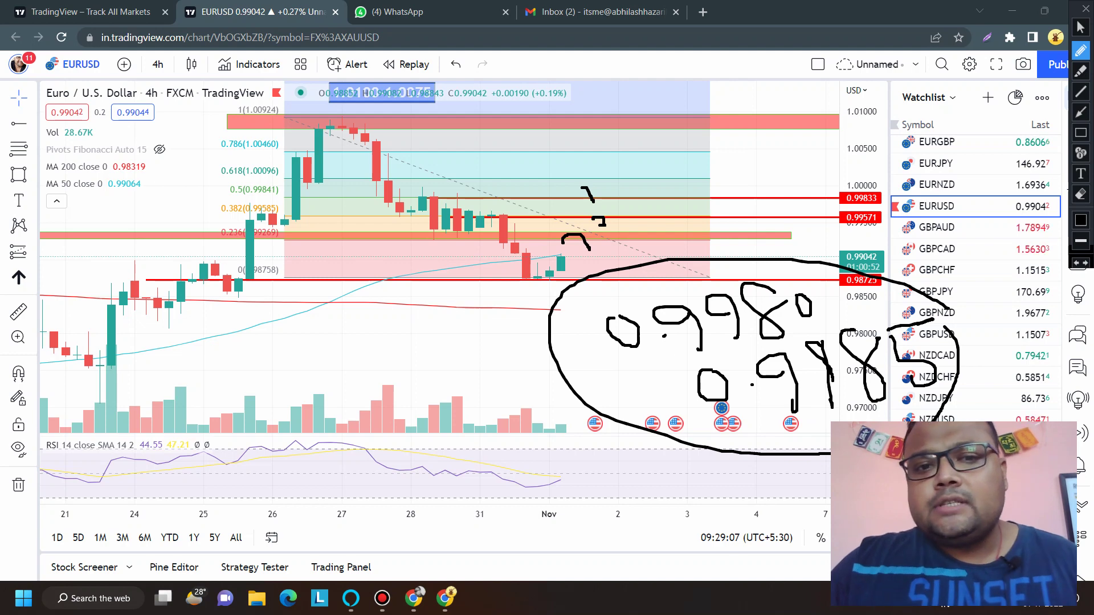
Draw a short vertical stroke across the 0.98725 line and sketch a large upward arrow over the volume bars near 24–26 October.
left_click_drag(468, 266, 467, 311)
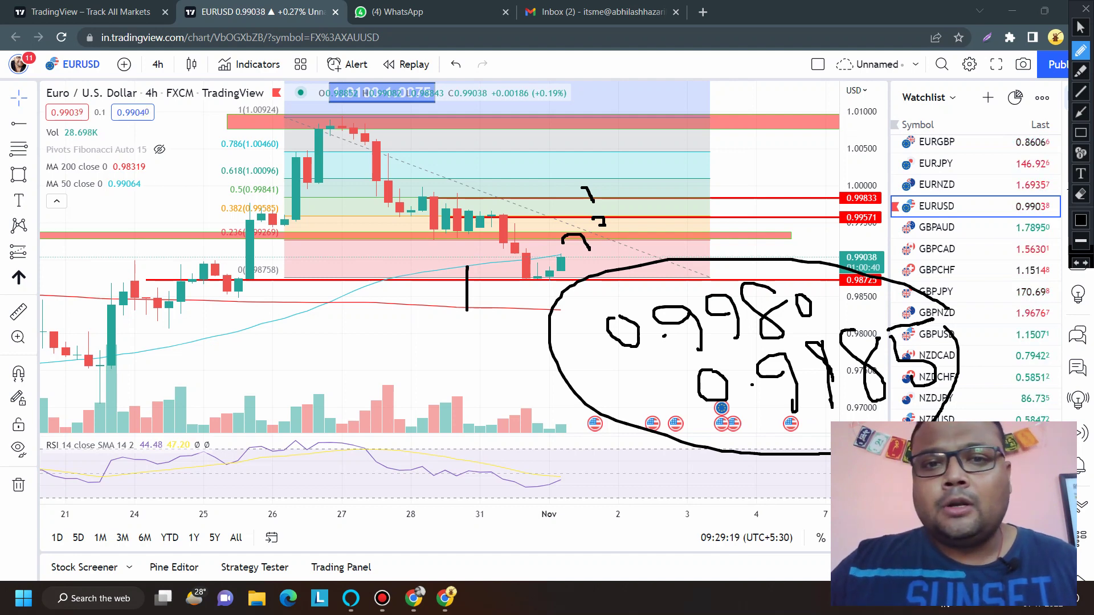
left_click_drag(130, 436, 222, 360)
left_click_drag(161, 385, 277, 386)
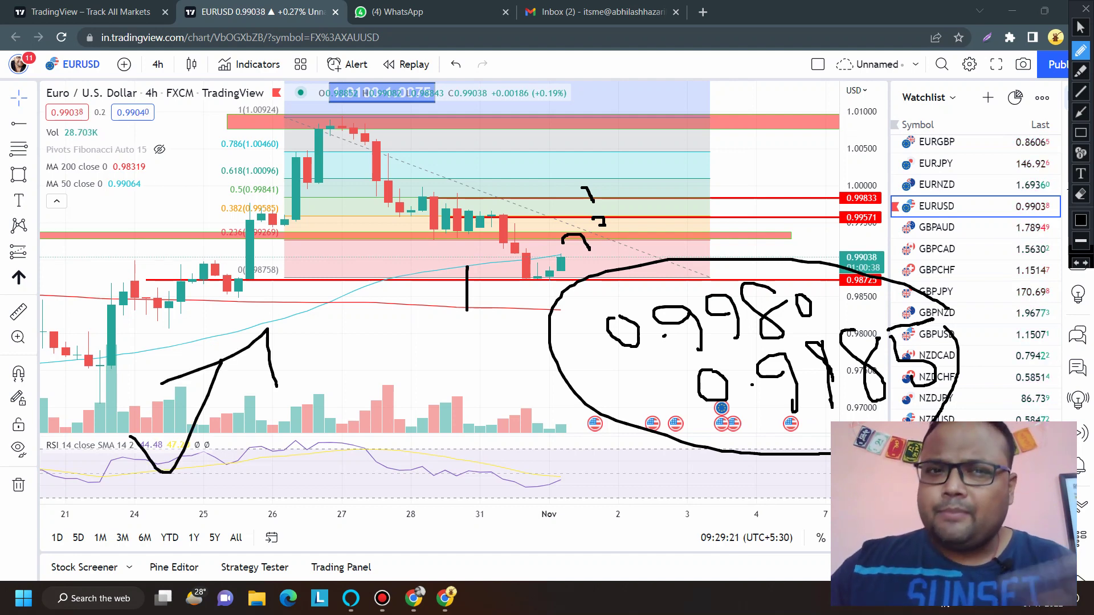